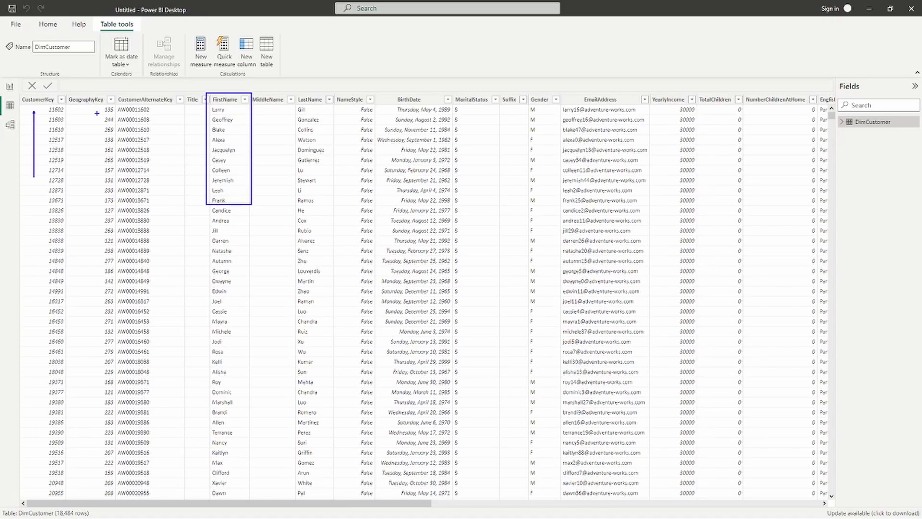
pyautogui.moveTo(72, 110); pyautogui.dragTo(204, 111)
pyautogui.moveTo(71, 119); pyautogui.dragTo(202, 119)
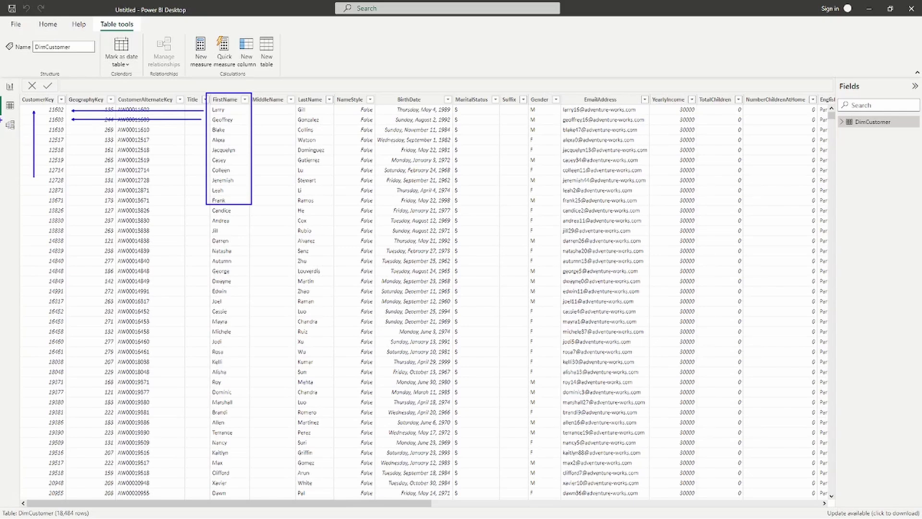
pyautogui.moveTo(1, 116)
pyautogui.mouseDown()
pyautogui.moveTo(18, 139)
pyautogui.moveTo(12, 148)
pyautogui.mouseUp()
pyautogui.press('Escape')
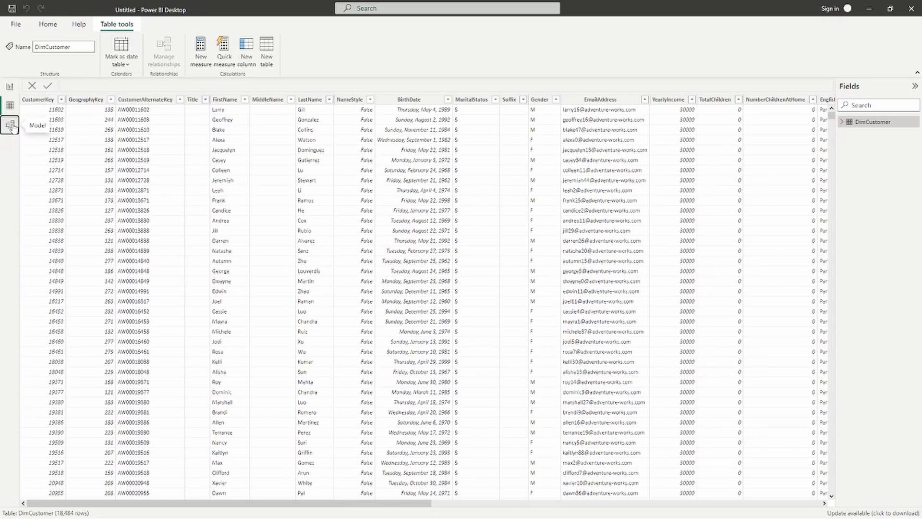
# - Switch to the model view and open the featured table setup for the DimCustomer table
pyautogui.click(11, 126)
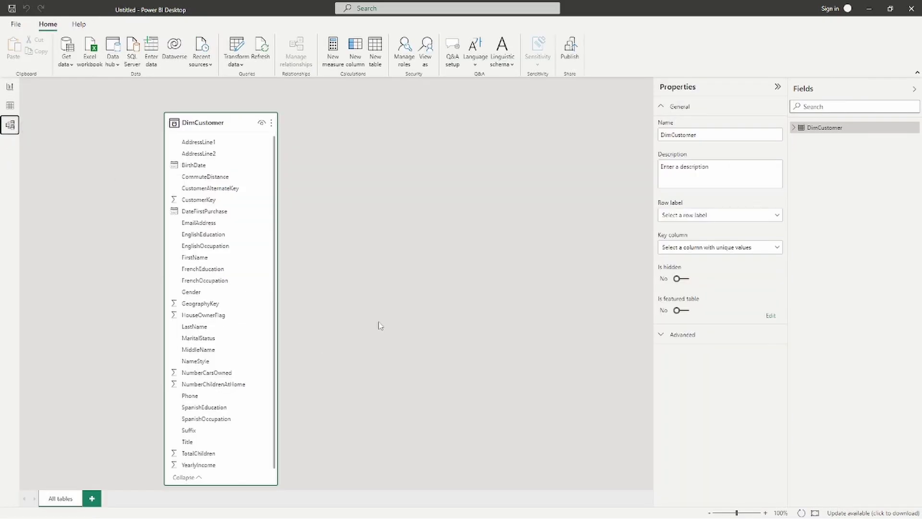
pyautogui.click(217, 124)
pyautogui.moveTo(645, 287)
pyautogui.mouseDown()
pyautogui.moveTo(721, 321)
pyautogui.moveTo(800, 295)
pyautogui.mouseUp()
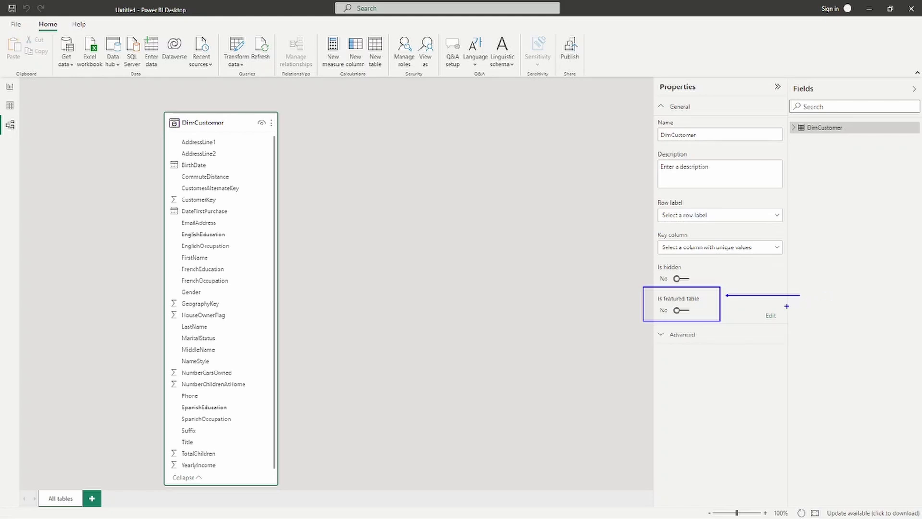
pyautogui.click(679, 312)
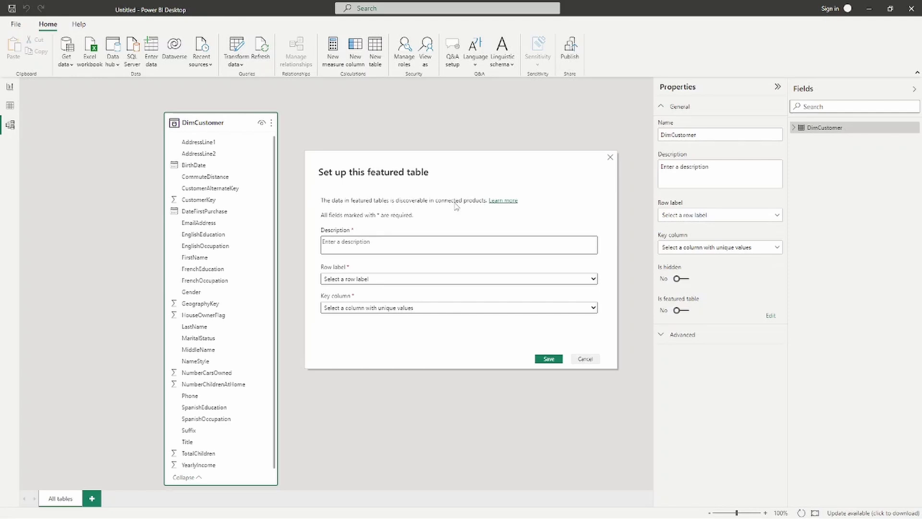
# - Describe the featured table as "Customer data" and choose FirstName as its row label
pyautogui.click(390, 247)
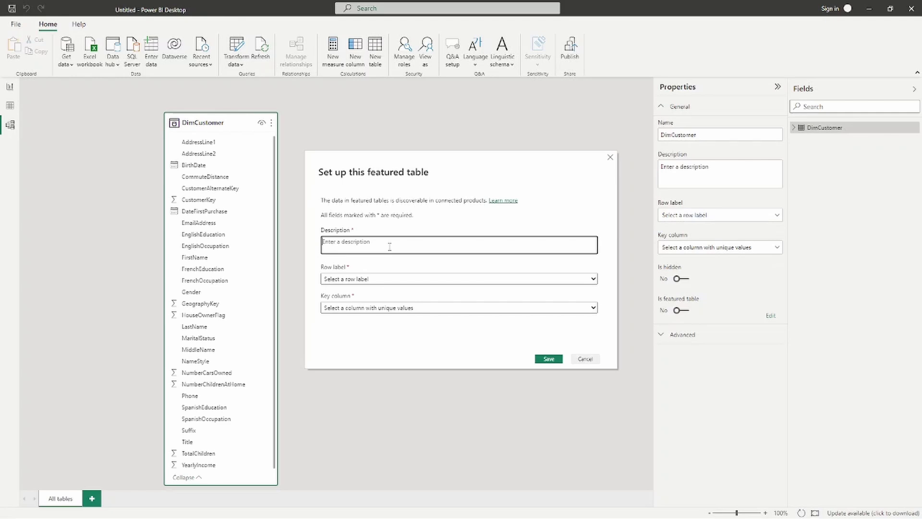
pyautogui.write('Customer data')
pyautogui.click(594, 280)
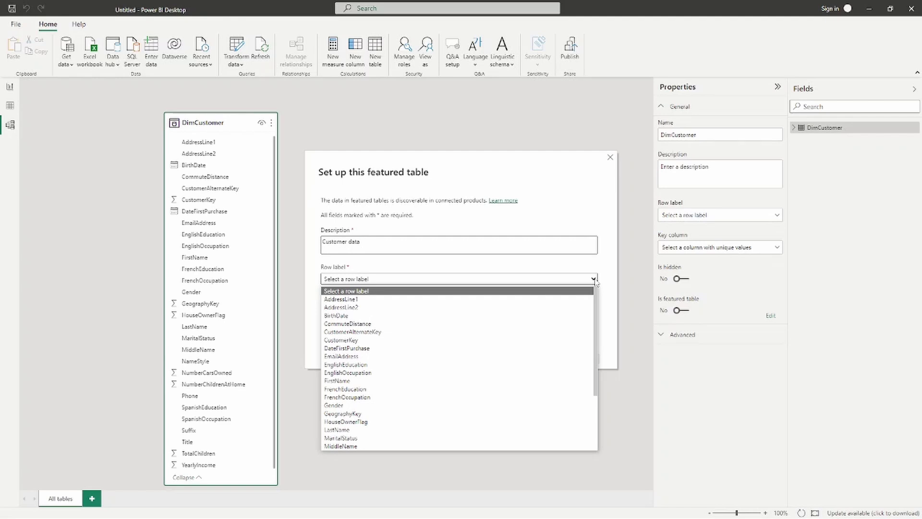
pyautogui.click(348, 382)
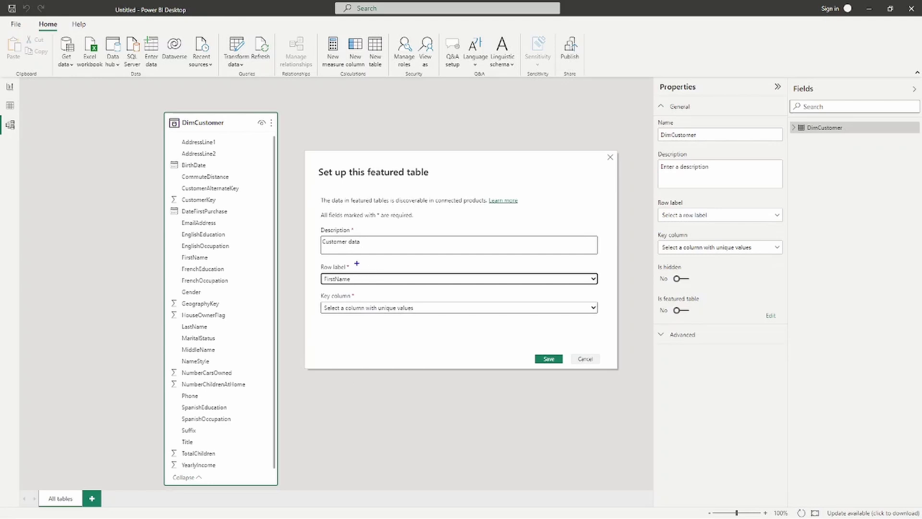
pyautogui.moveTo(358, 269)
pyautogui.mouseDown()
pyautogui.moveTo(377, 262)
pyautogui.moveTo(358, 269)
pyautogui.moveTo(385, 263)
pyautogui.moveTo(385, 272)
pyautogui.mouseUp()
pyautogui.write('name or descripti')
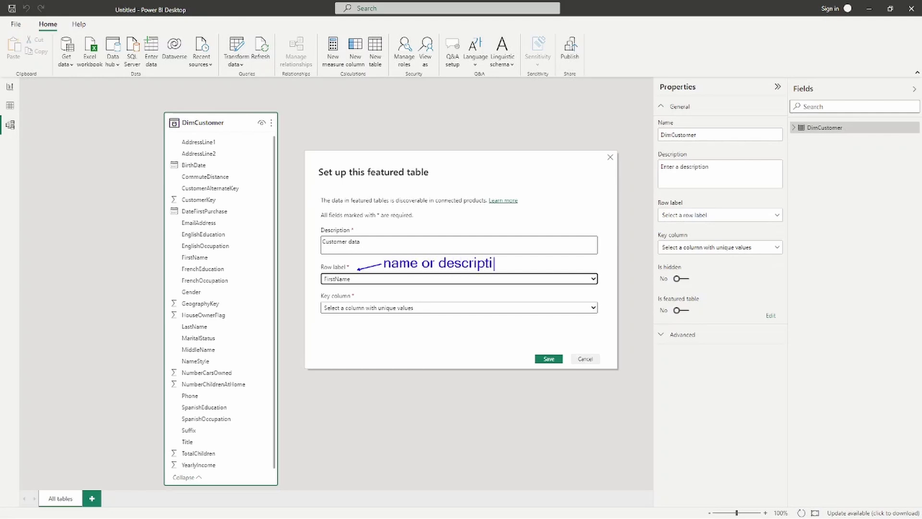
pyautogui.write('on of the row')
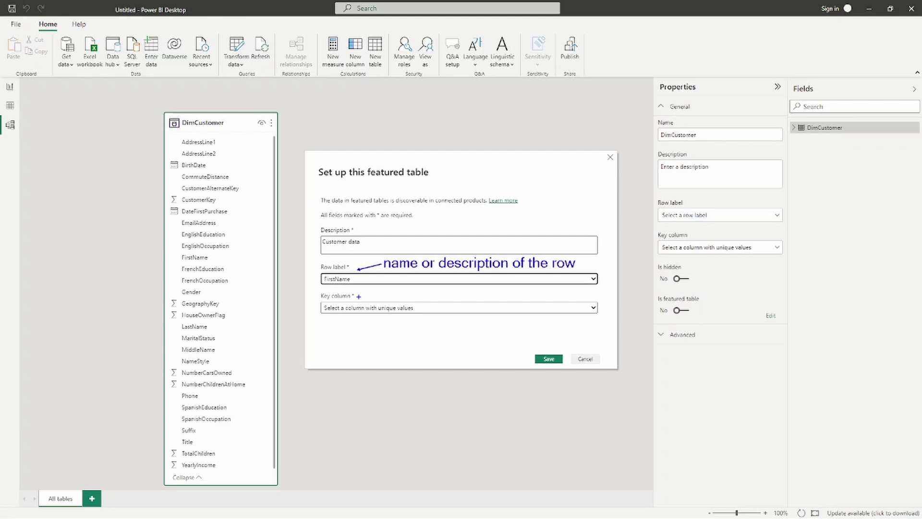
pyautogui.moveTo(359, 297); pyautogui.dragTo(386, 291)
pyautogui.write('tID')
pyautogui.write(' or ke')
pyautogui.write('y column')
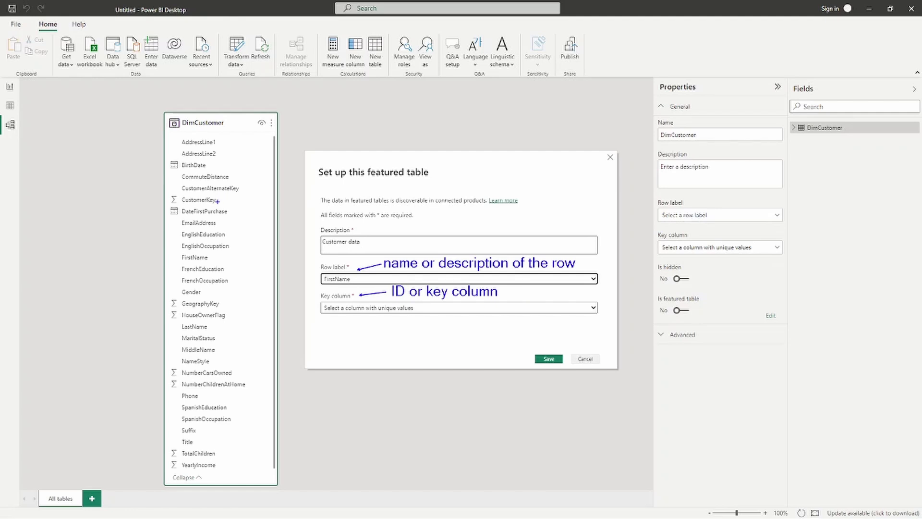
pyautogui.moveTo(221, 199); pyautogui.dragTo(249, 200)
pyautogui.press('Escape')
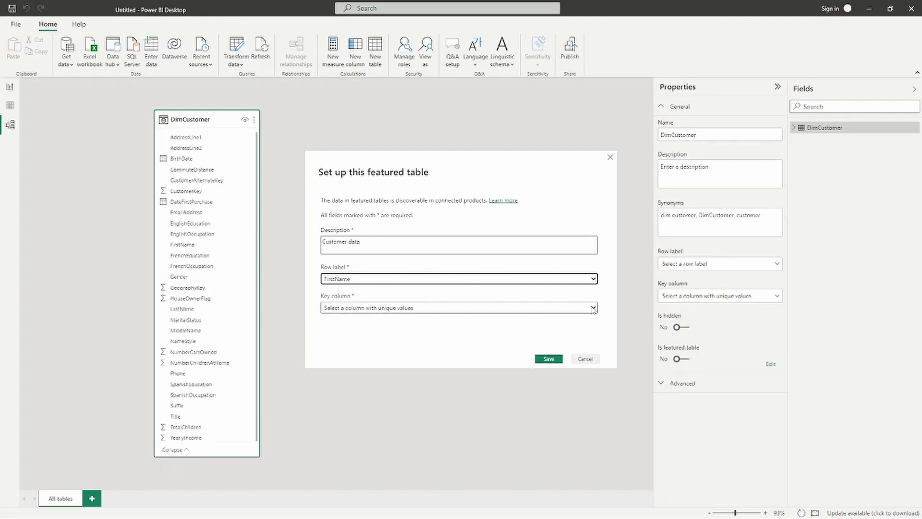
# - Choose CustomerKey as the key column and save the featured table setup
pyautogui.click(594, 307)
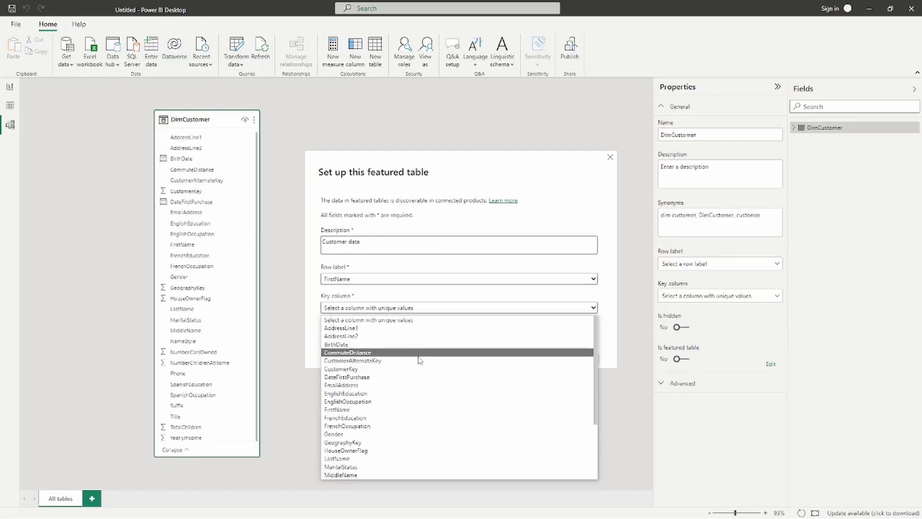
pyautogui.click(392, 369)
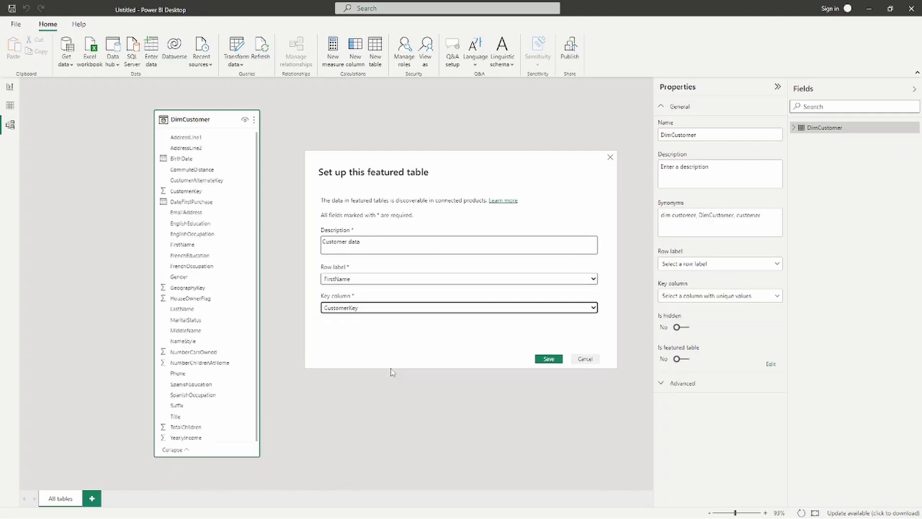
pyautogui.click(548, 361)
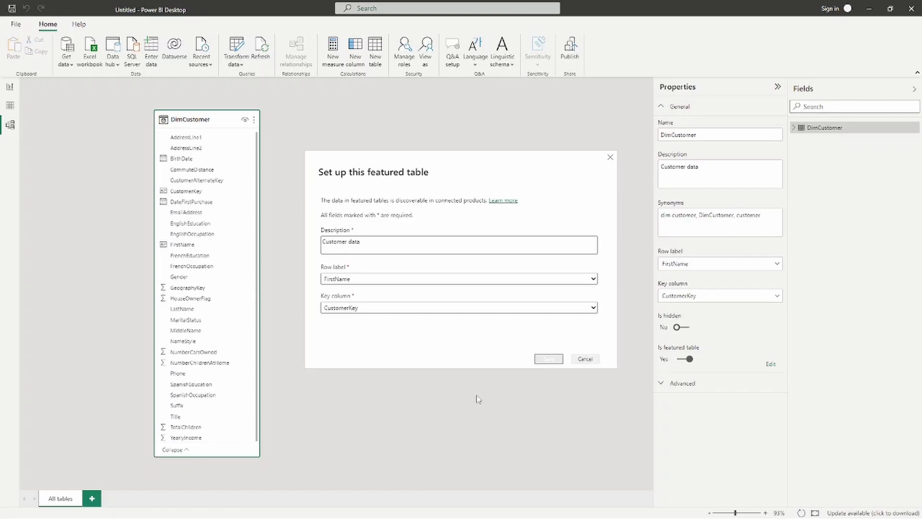
# - Switch to the Business Unit exam question and mark Name as row label, ID as key column and Yes for featured table
pyautogui.hotkey('alt', 'Tab')
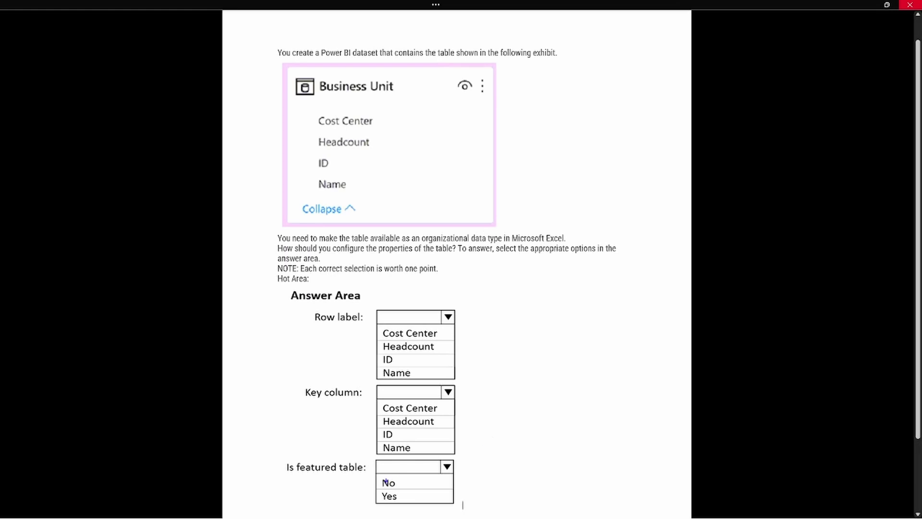
pyautogui.moveTo(373, 490)
pyautogui.mouseDown()
pyautogui.moveTo(415, 507)
pyautogui.moveTo(453, 504)
pyautogui.mouseUp()
pyautogui.moveTo(403, 93); pyautogui.dragTo(416, 109)
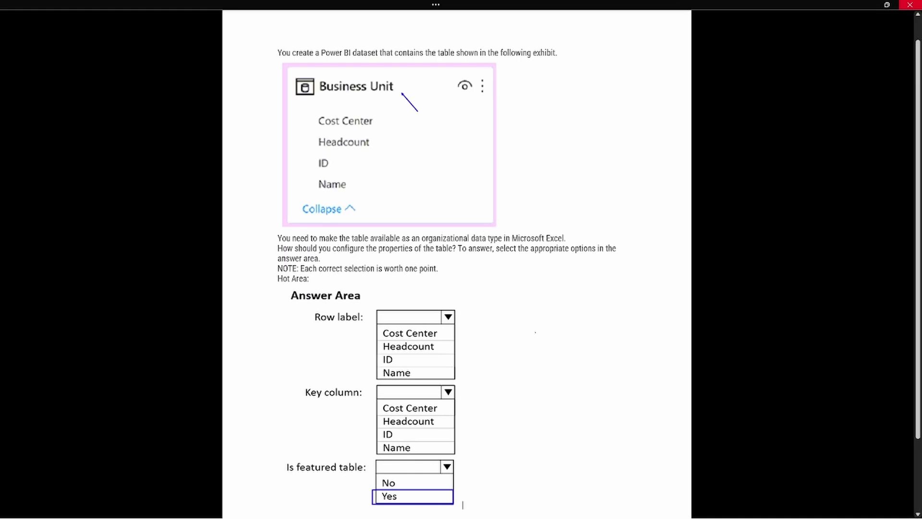
pyautogui.moveTo(447, 333); pyautogui.dragTo(481, 334)
pyautogui.moveTo(370, 366); pyautogui.dragTo(457, 380)
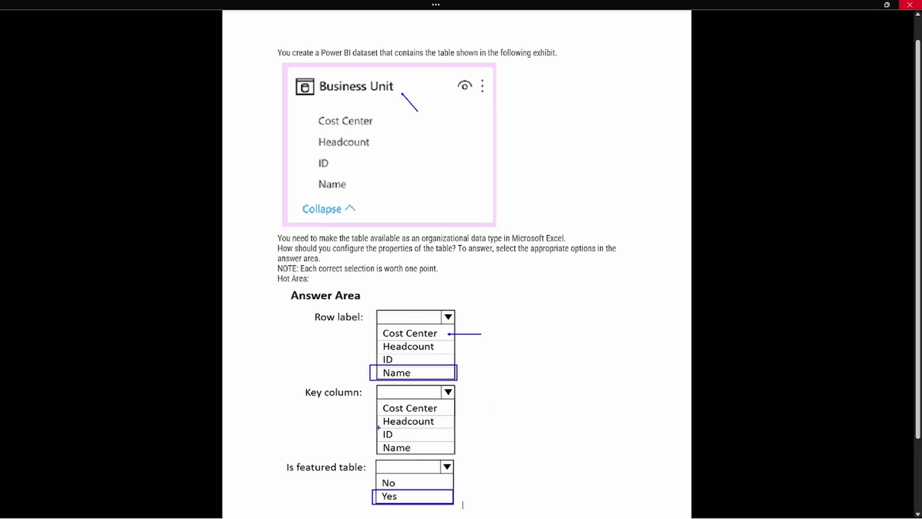
pyautogui.moveTo(373, 426); pyautogui.dragTo(431, 442)
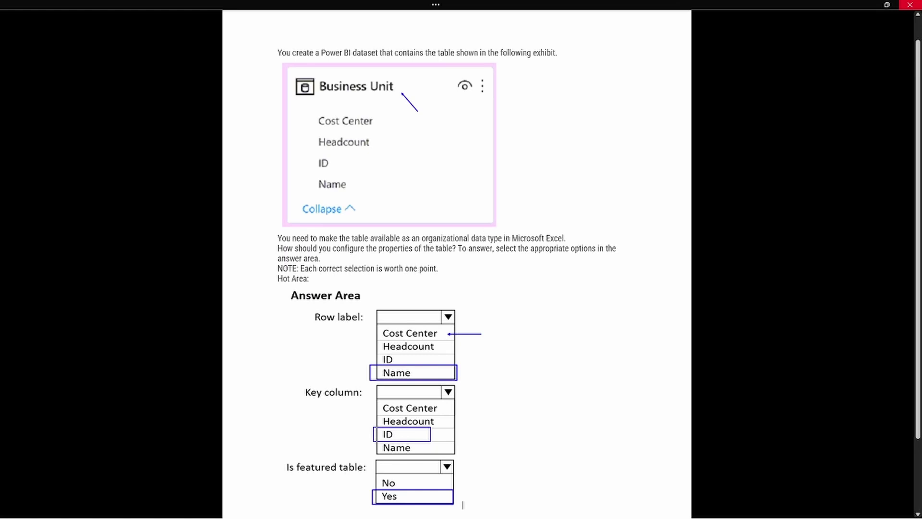